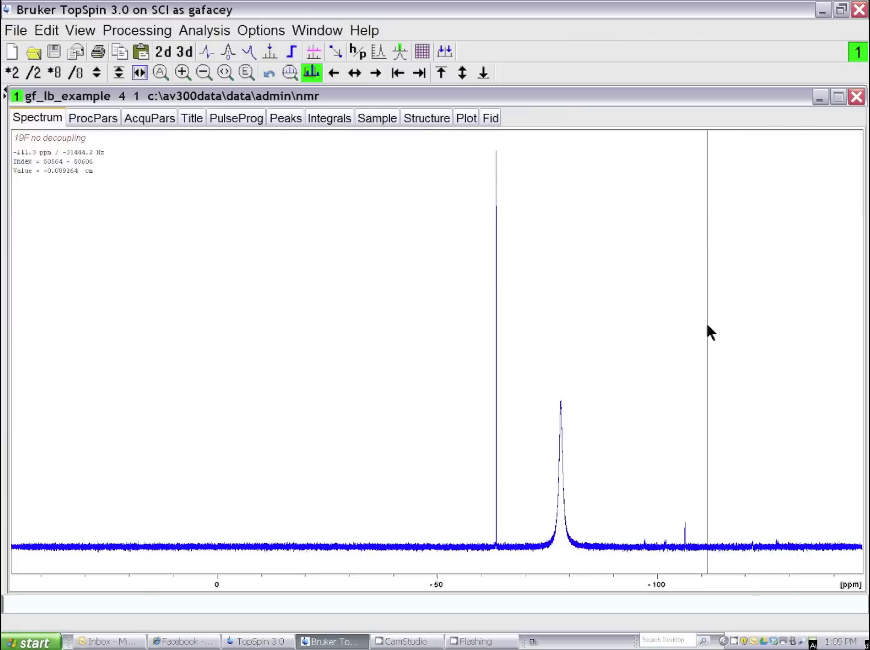
Zoom to the -60 to -130 ppm region, raise intensity, and zoom on the -96 to -108 ppm peaks.
left_click(476, 353)
left_click_drag(476, 354, 804, 344)
left_click(95, 73)
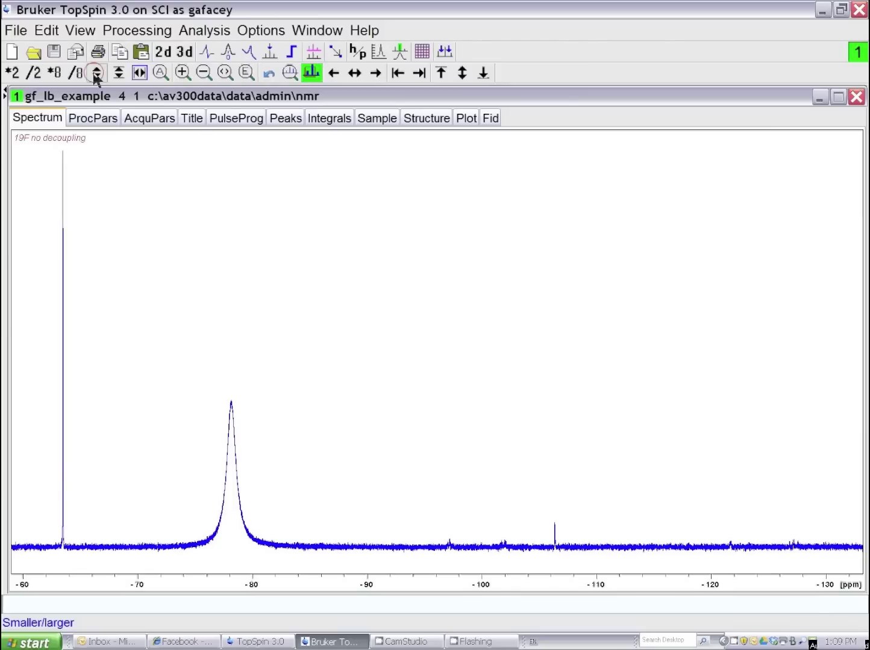
left_click_drag(96, 73, 95, 61)
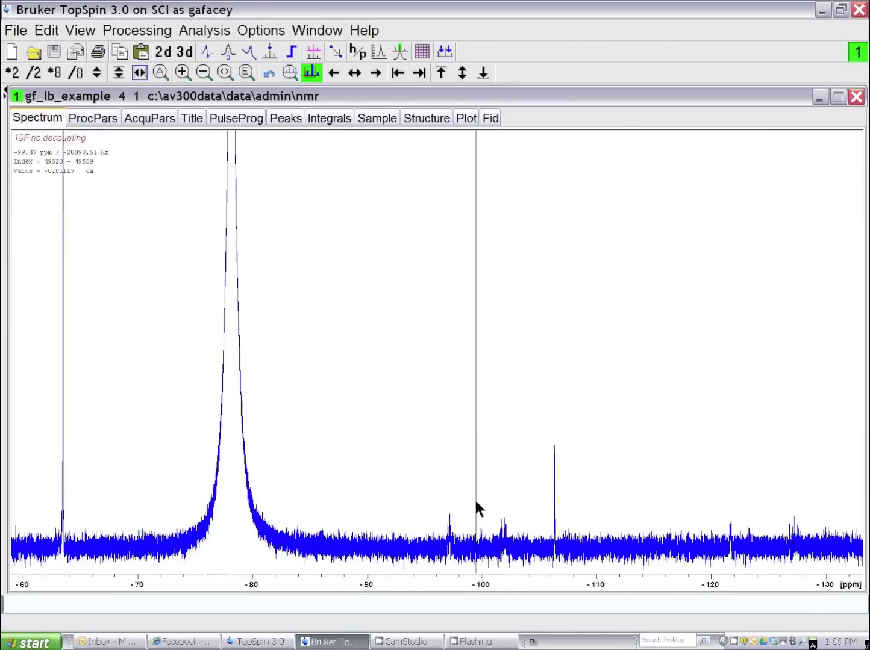
left_click_drag(435, 501, 487, 500)
left_click(571, 489)
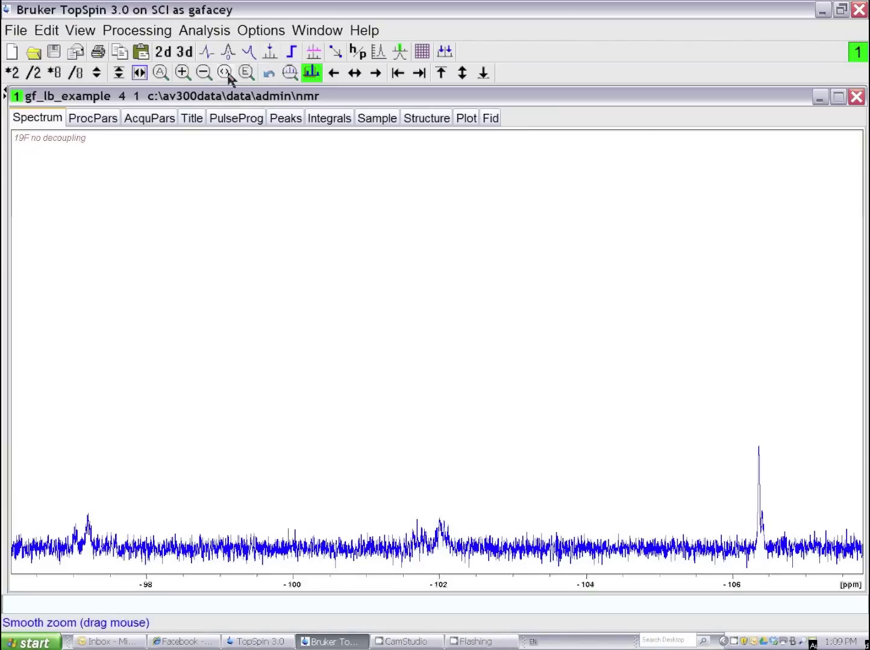
Return to the full spectrum range, then zoom onto the sharp peak near -63.5 ppm.
left_click(204, 73)
left_click(204, 73)
left_click(204, 73)
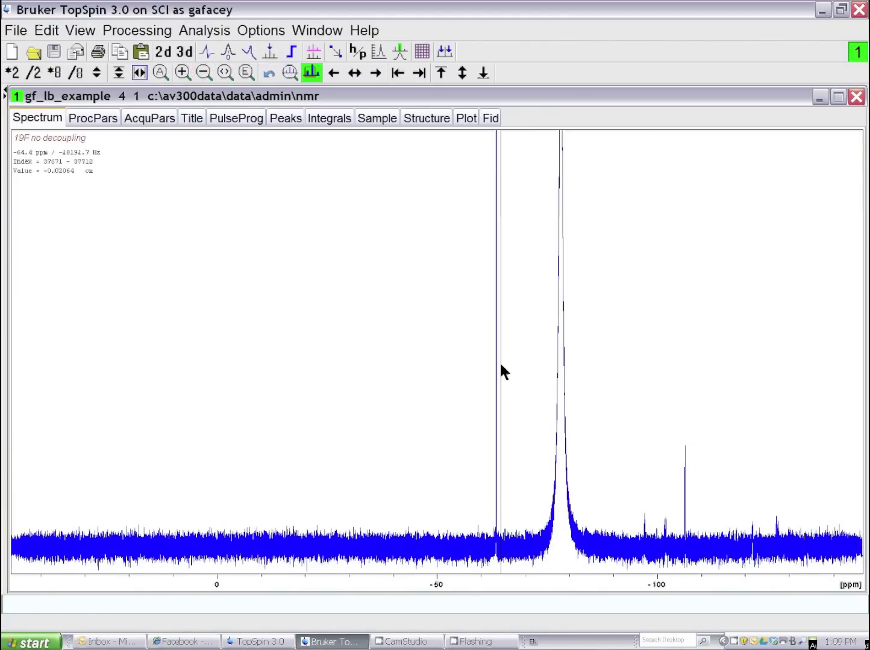
left_click_drag(489, 365, 505, 365)
Measure the sharp peak's width, rescale intensity, and zoom into the measured span at its top.
left_click_drag(386, 368, 434, 368)
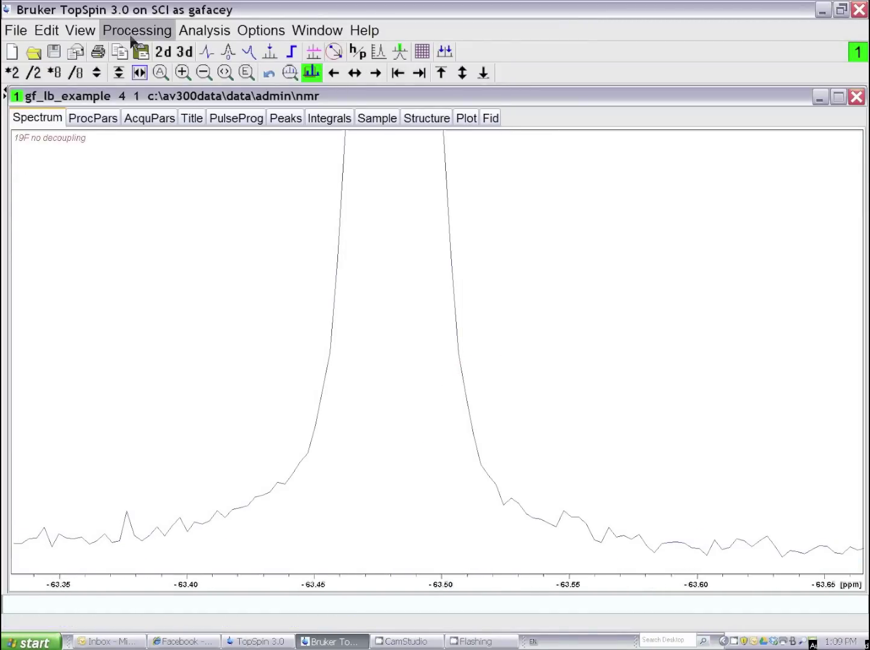
left_click(96, 73)
left_click_drag(360, 243, 422, 244)
left_click(422, 247)
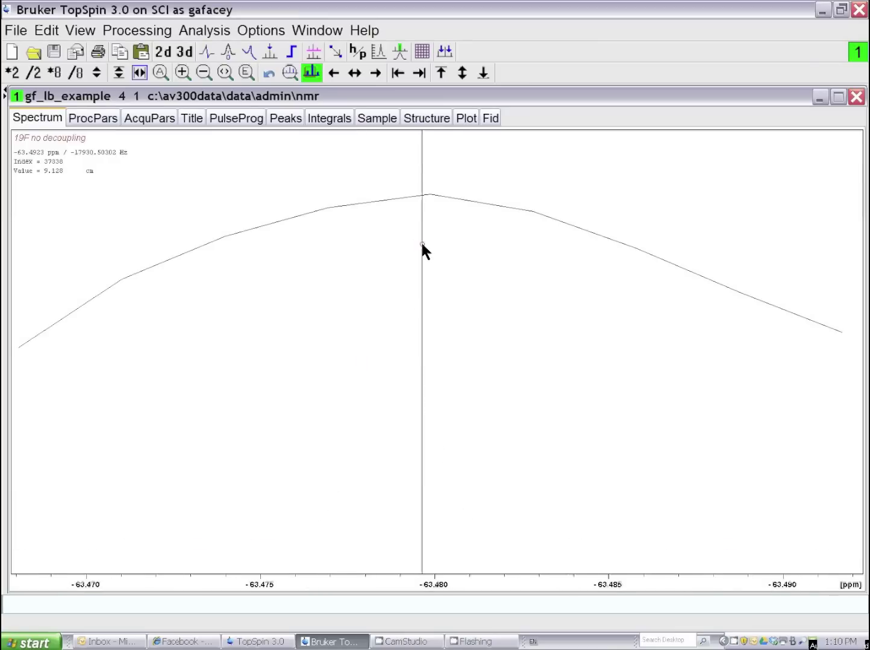
Zoom back out stepwise until the whole 19F spectrum is visible.
left_click(204, 73)
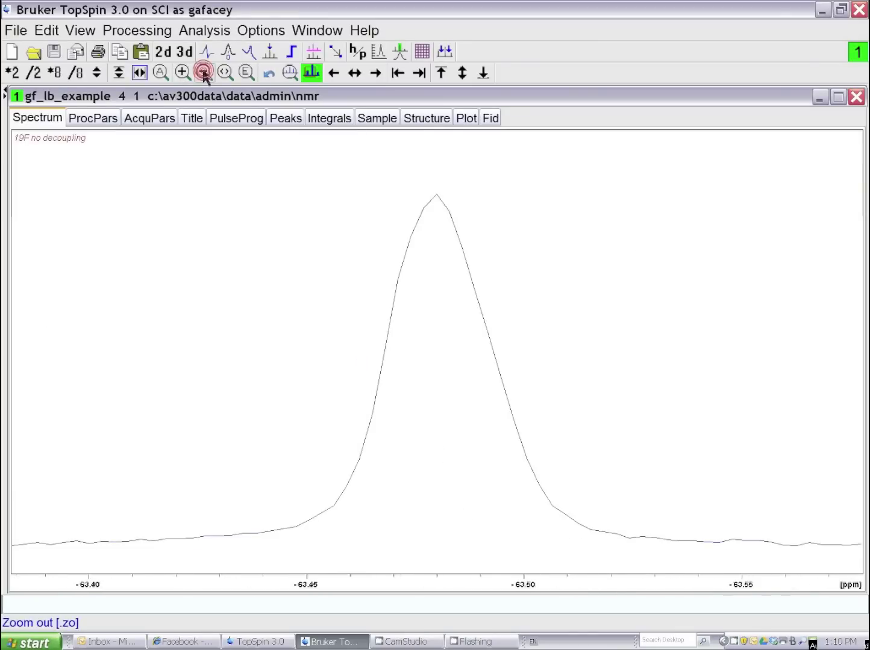
left_click(204, 73)
left_click(204, 73)
left_click(204, 73)
left_click(203, 73)
left_click(204, 73)
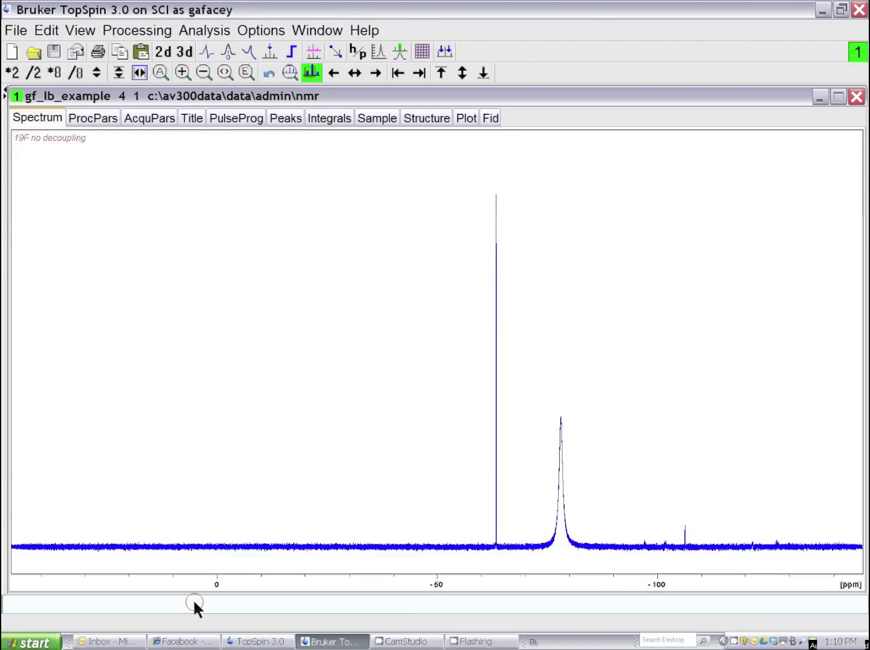
Set the line-broadening parameter LB to 5.25 Hz.
type("lb")
key("Return")
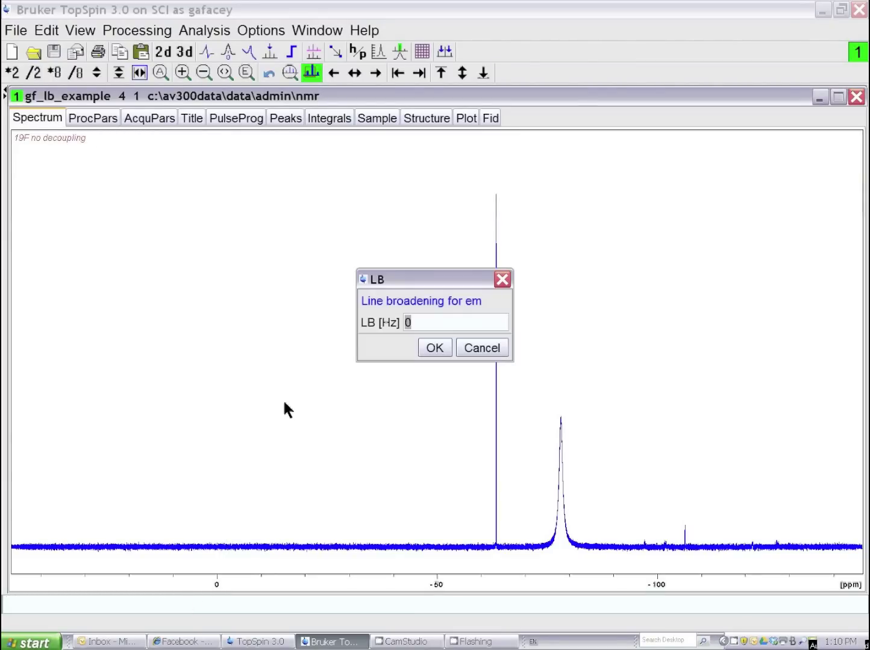
left_click(425, 325)
key("BackSpace")
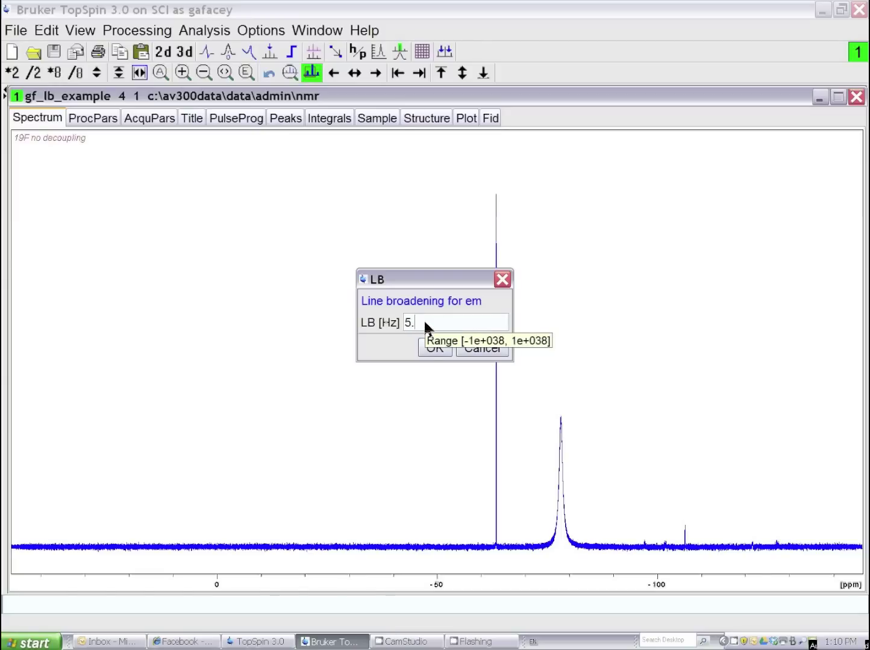
type("5.25")
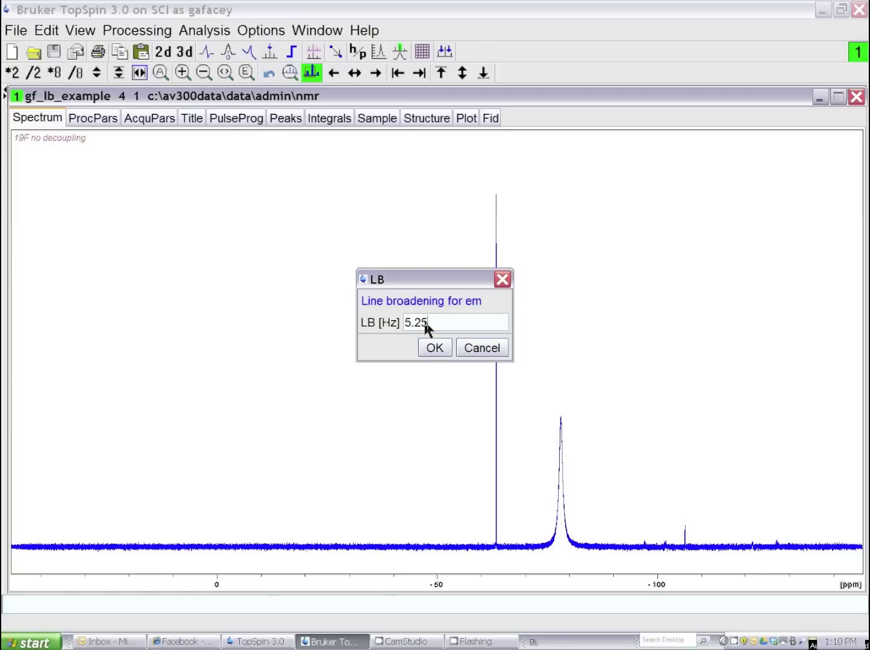
key("Return")
Reprocess the spectrum with efp and apply automatic baseline correction with abs.
type("ef")
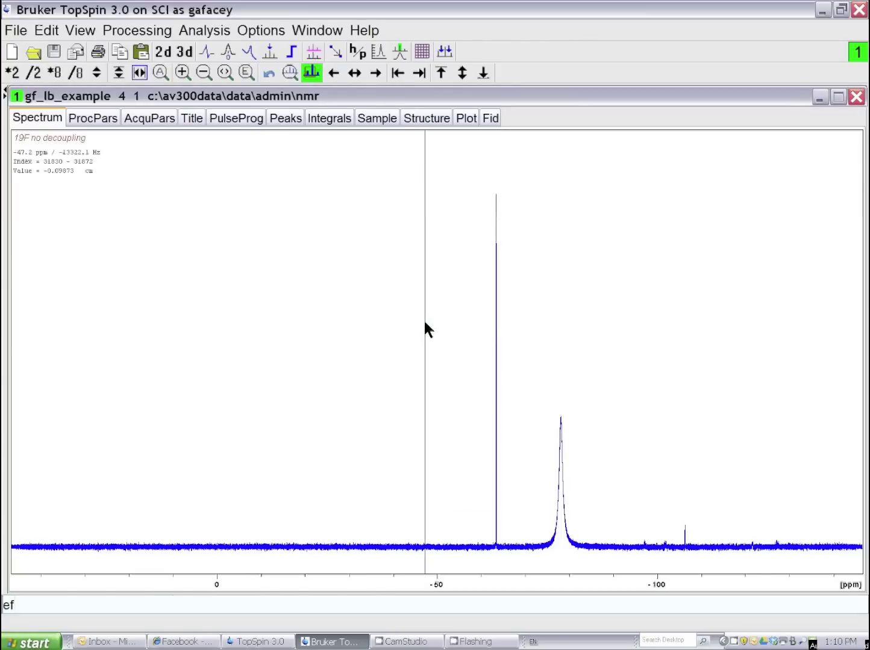
type("p")
key("Return")
type("abs")
key("Return")
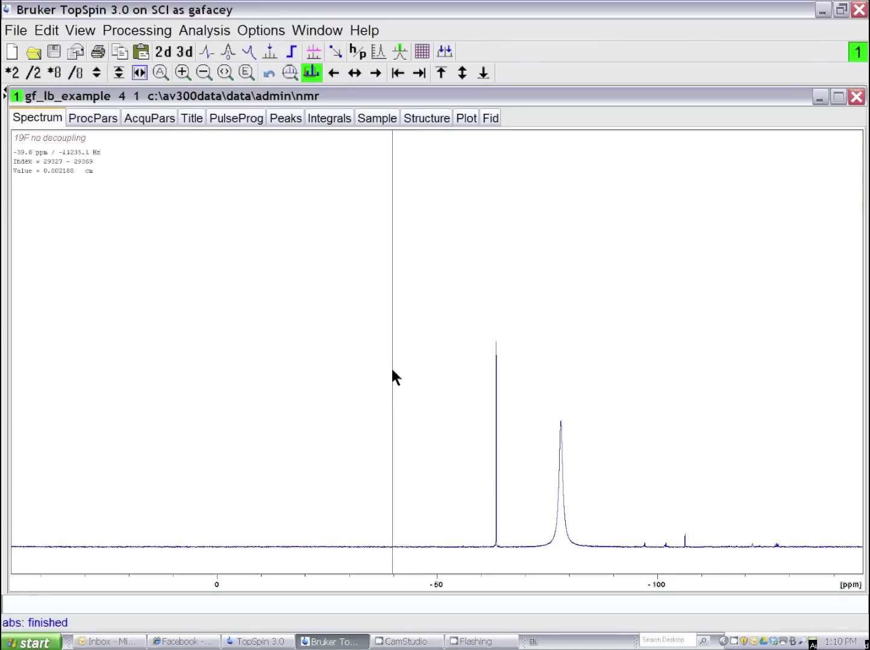
Zoom to the -59 to -130 ppm region and enlarge the vertical scale three times.
left_click(476, 345)
left_click_drag(476, 345, 789, 332)
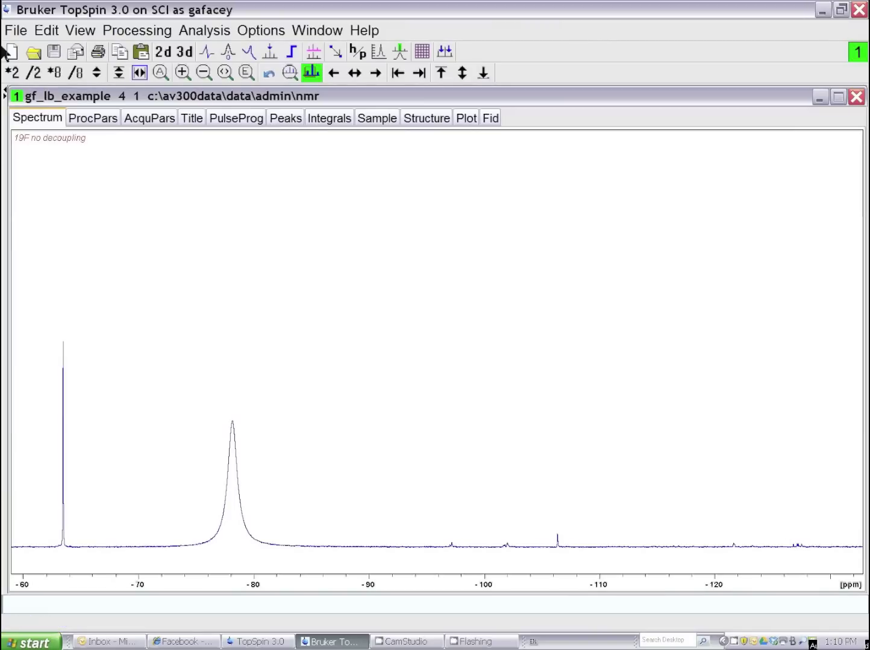
left_click(98, 73)
left_click(98, 73)
left_click(98, 74)
Zoom into -95 to -130 ppm, then onto the multiplet near -102 ppm.
left_click(428, 372)
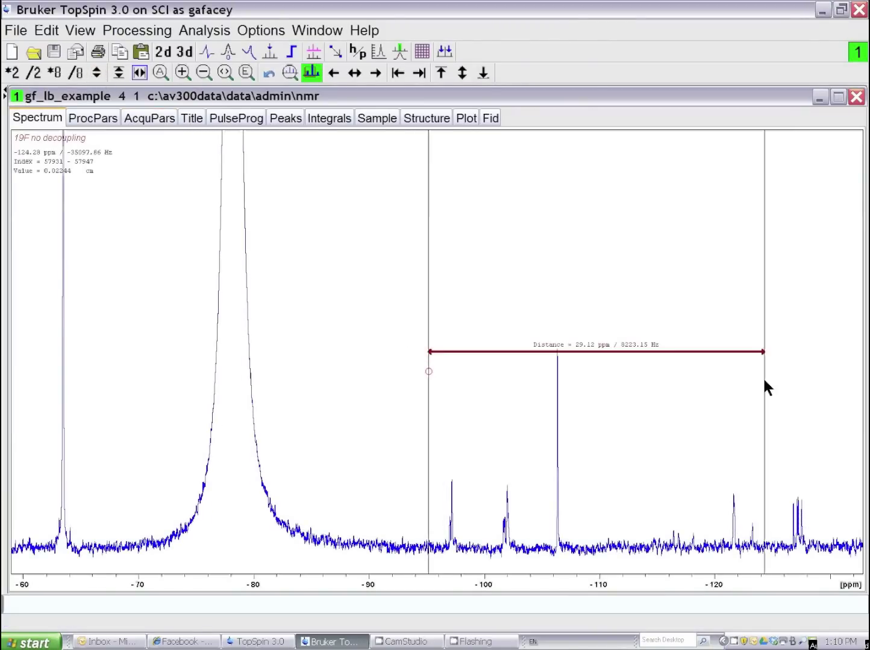
left_click(836, 382)
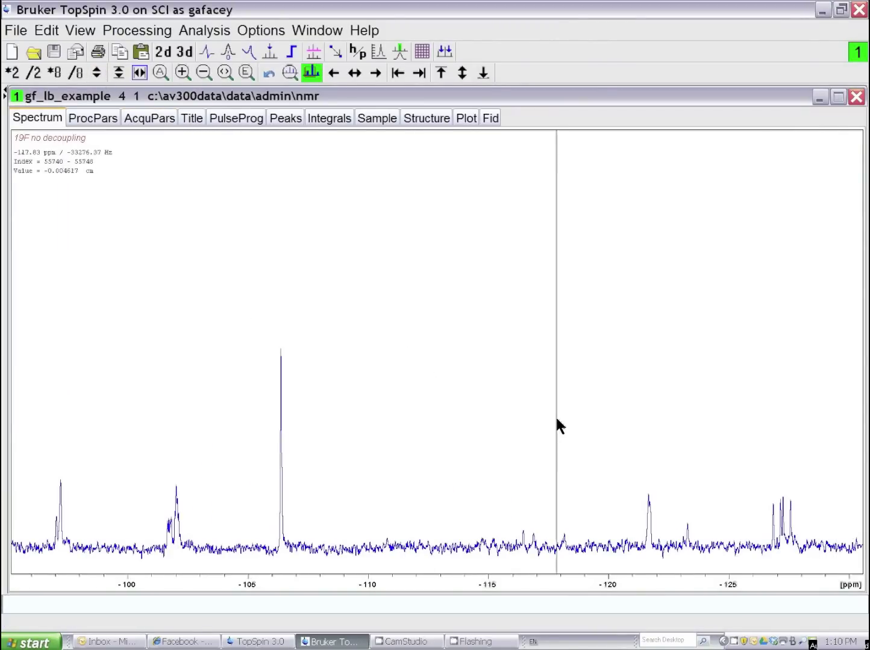
left_click(150, 433)
left_click(208, 428)
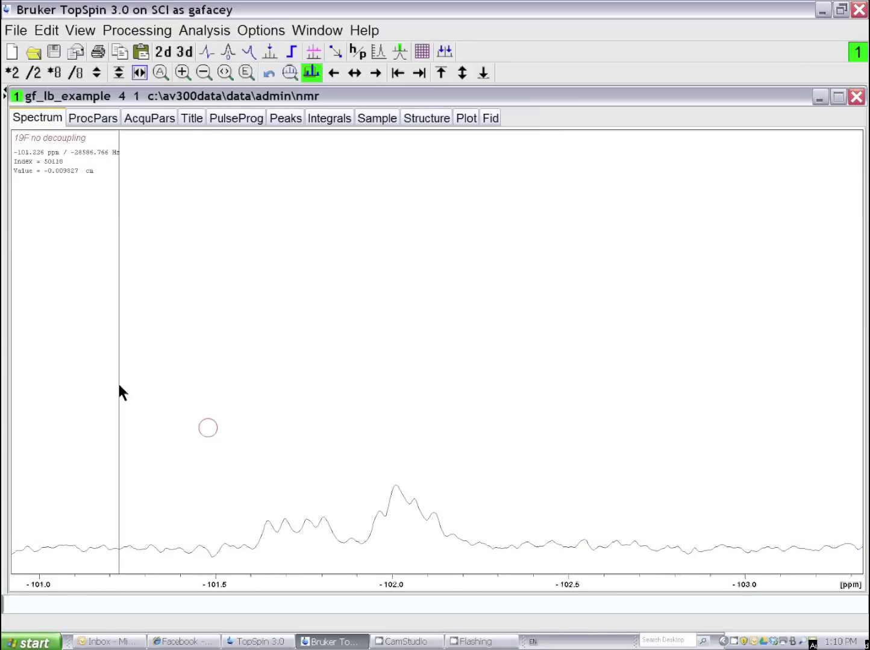
Zoom back out to the full spectrum range.
left_click(203, 74)
left_click(203, 74)
left_click(202, 74)
left_click(202, 74)
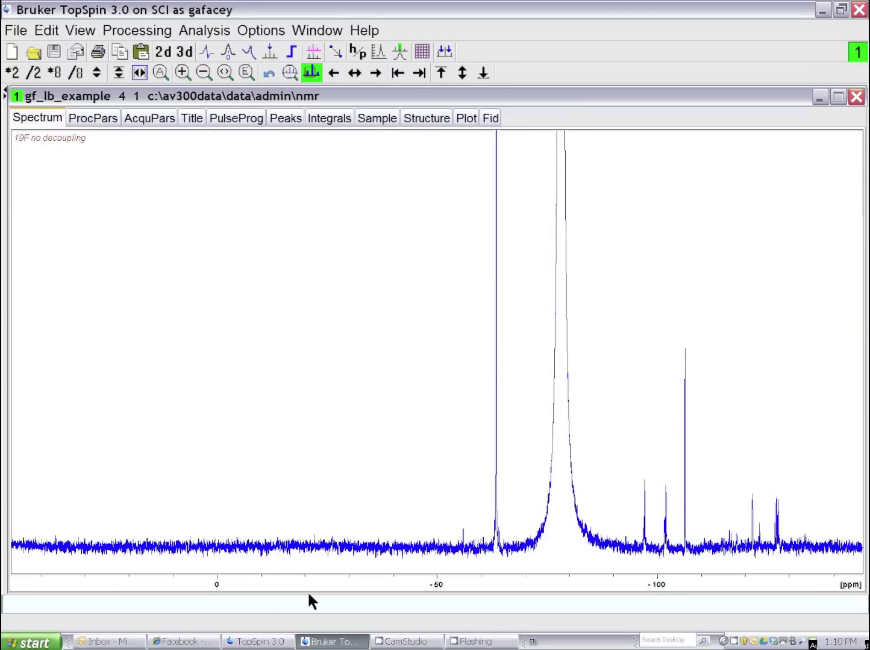
Shrink the vertical scale to fit the -78 ppm peak and measure a distance across its flank.
left_click_drag(519, 457, 601, 450)
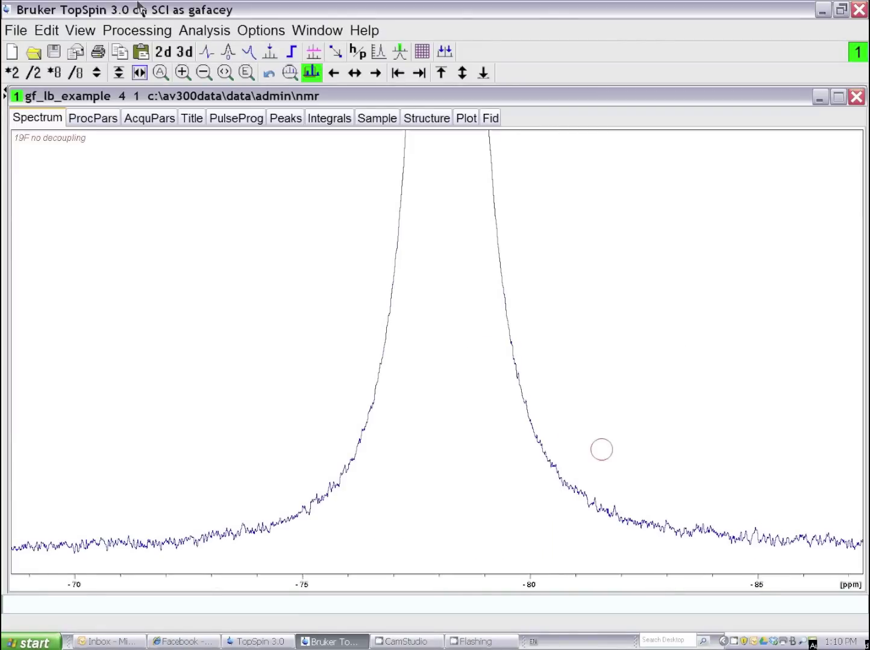
left_click_drag(96, 75, 427, 121)
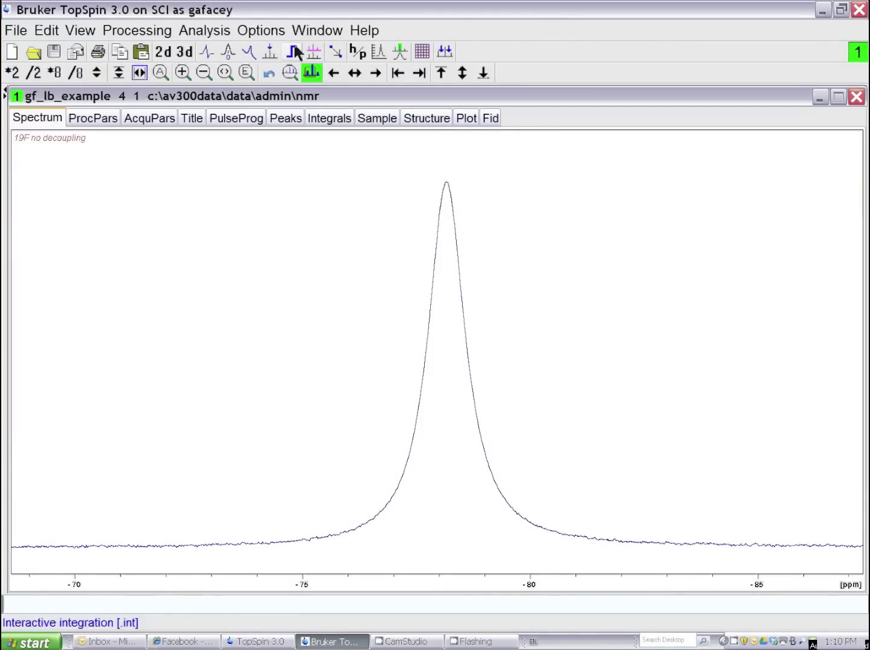
left_click(336, 51)
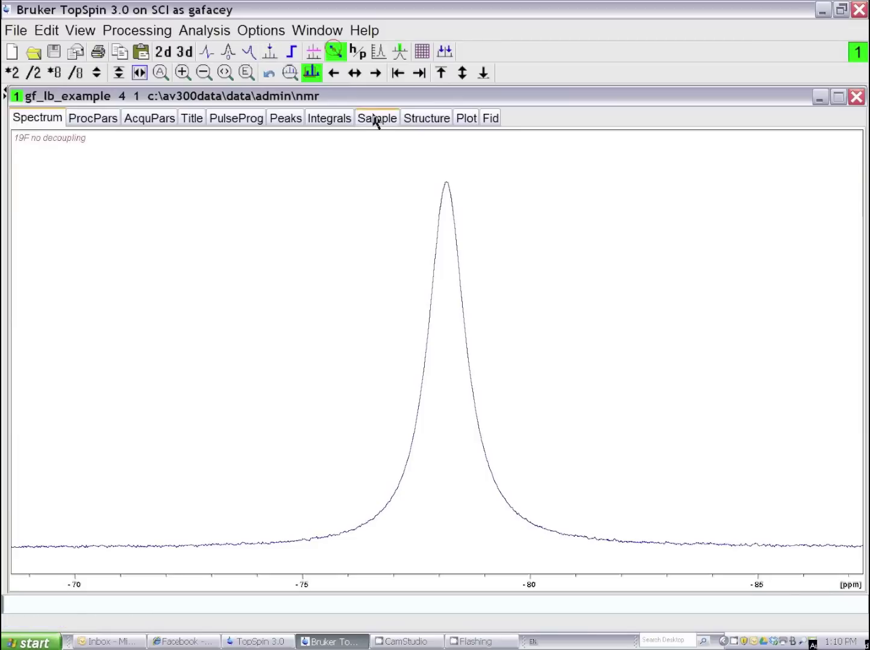
left_click(422, 243)
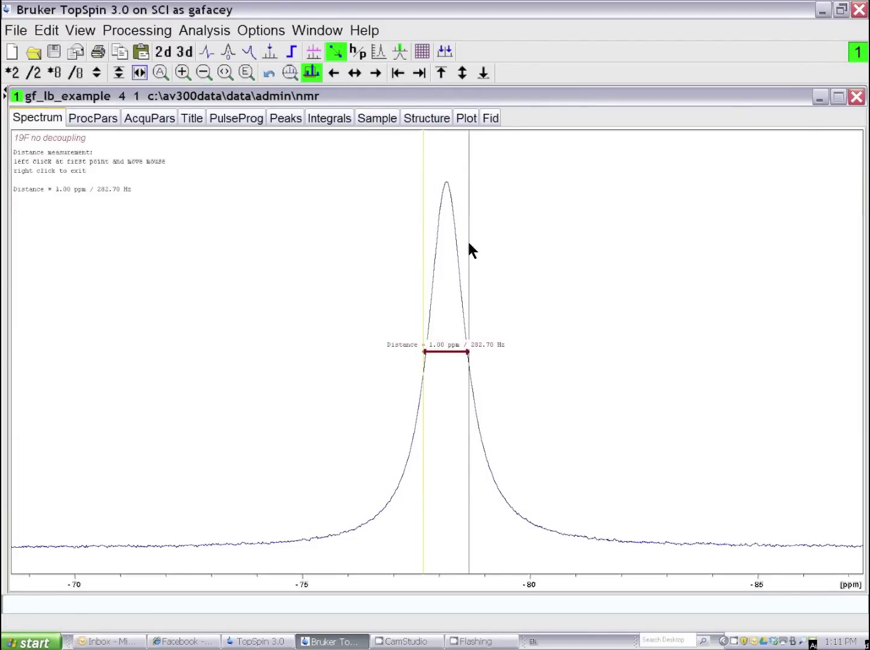
right_click(468, 244)
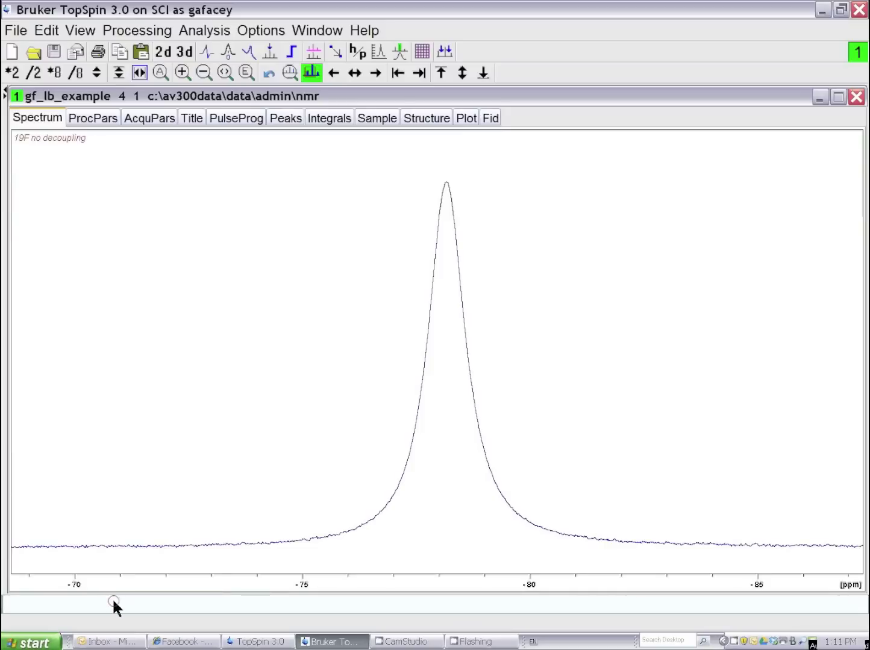
Change the line-broadening parameter LB from 5.25 to 180 Hz.
type("lb")
key("Return")
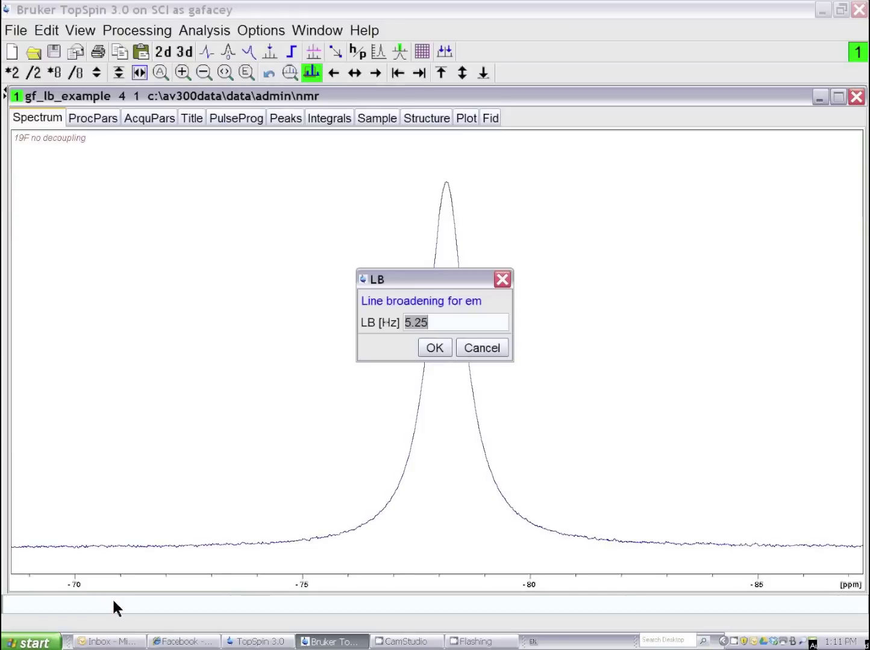
left_click(445, 325)
key("BackSpace")
key("BackSpace")
key("BackSpace")
key("BackSpace")
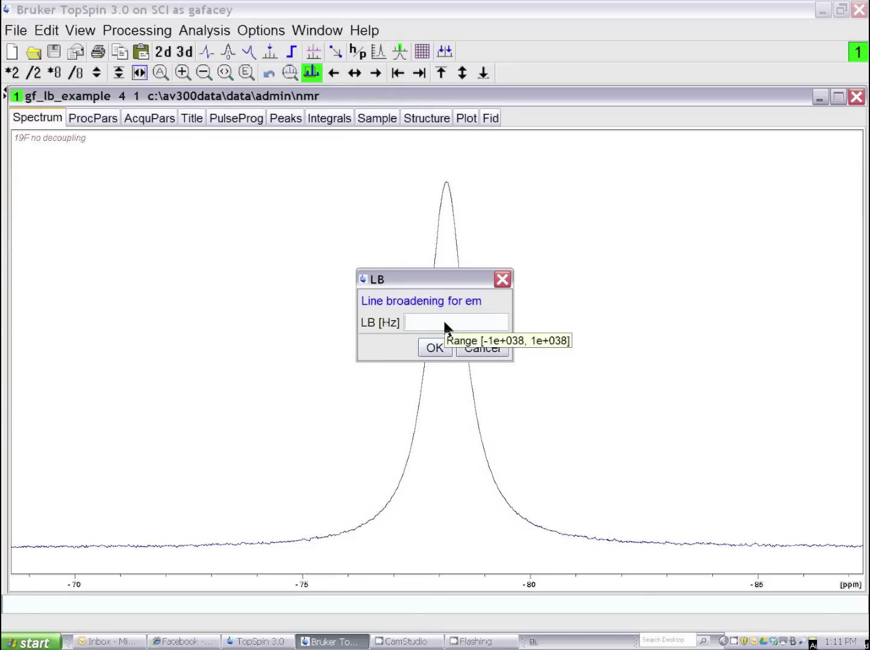
type("180")
key("Return")
Reprocess the spectrum with efp and flatten the baseline with abs.
type("efp")
key("Return")
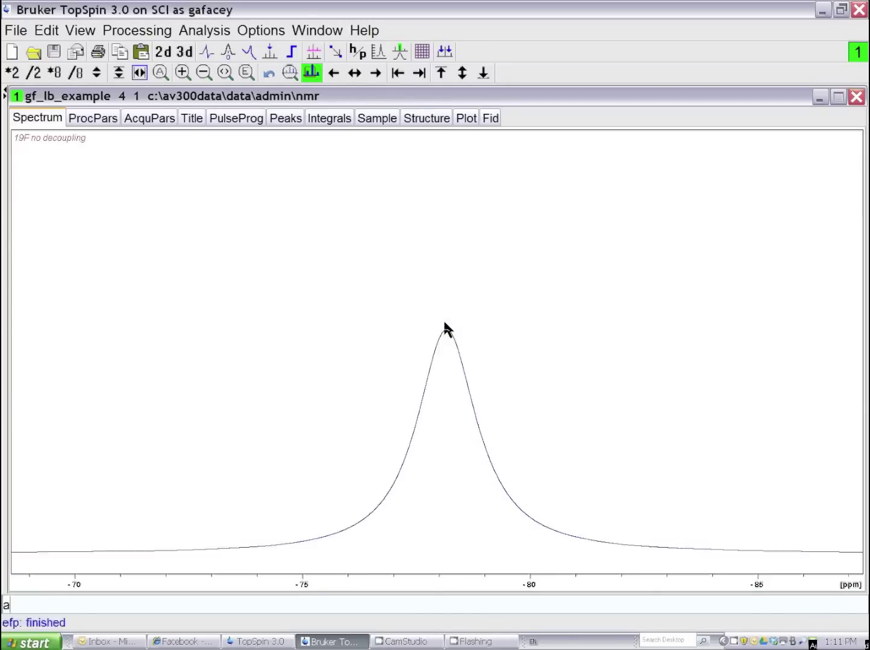
type("abs")
key("Return")
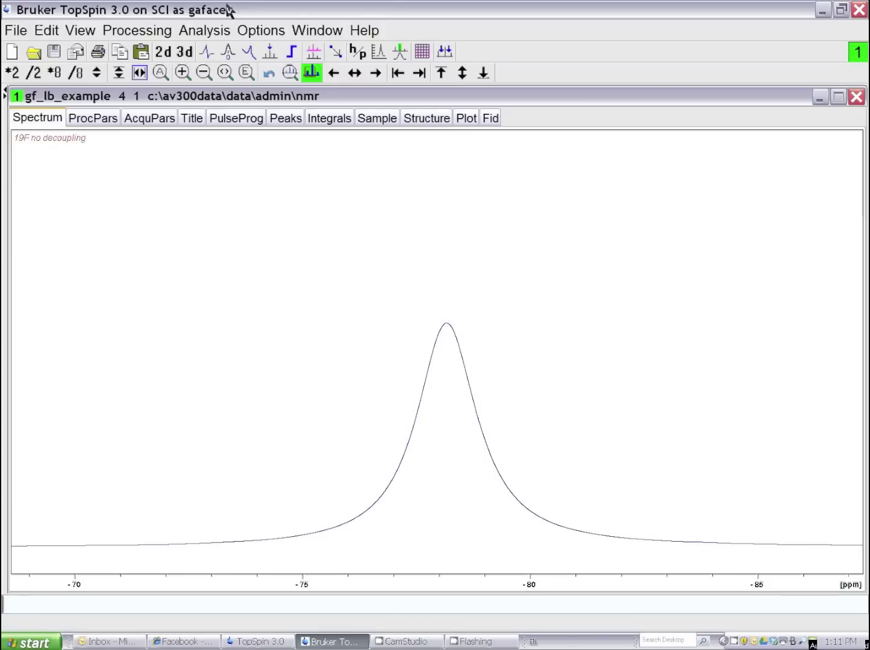
Zoom out along the ppm axis and double the spectrum intensity twice.
left_click(202, 73)
left_click(202, 73)
left_click(201, 73)
left_click(202, 73)
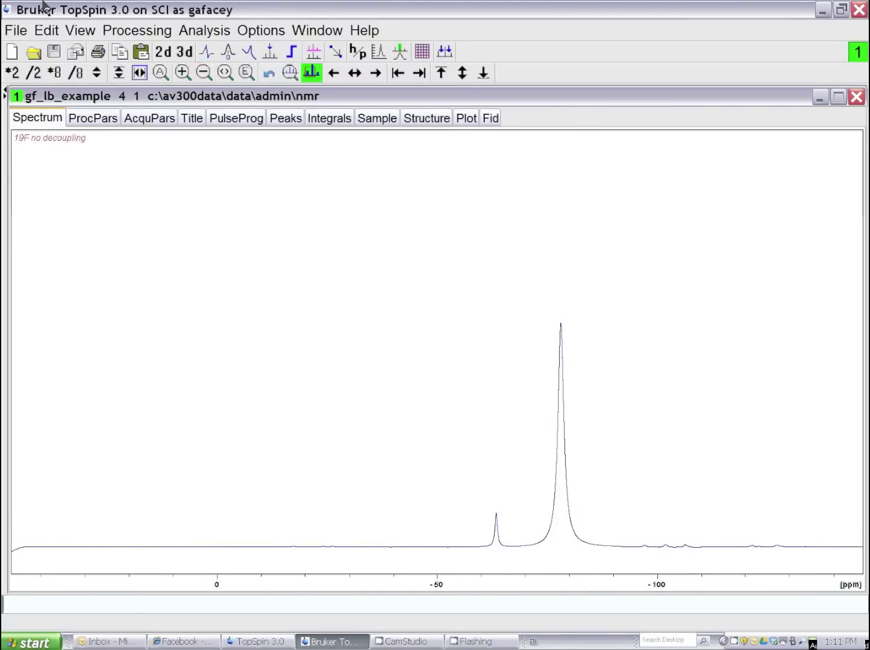
left_click(13, 73)
left_click(13, 73)
left_click(13, 73)
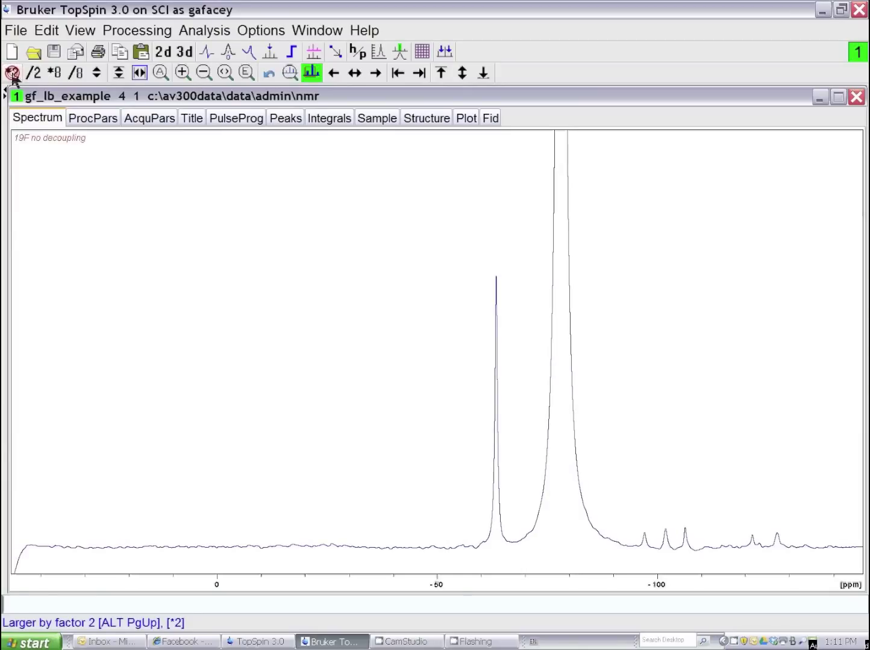
Inspect the -91 to -134 ppm region, then zoom back out to the whole spectrum.
left_click_drag(615, 361, 807, 362)
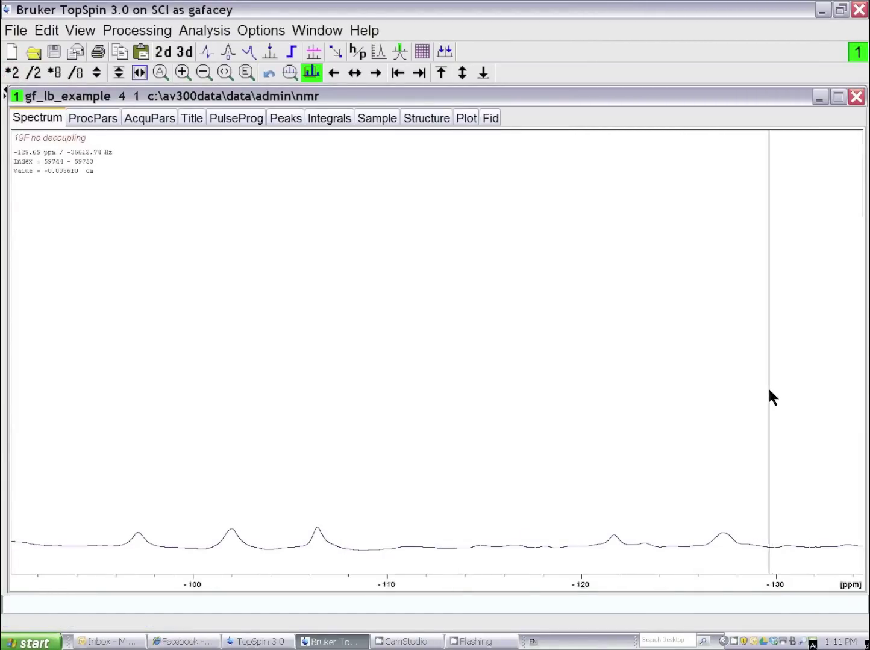
left_click(203, 73)
left_click(203, 73)
left_click(203, 73)
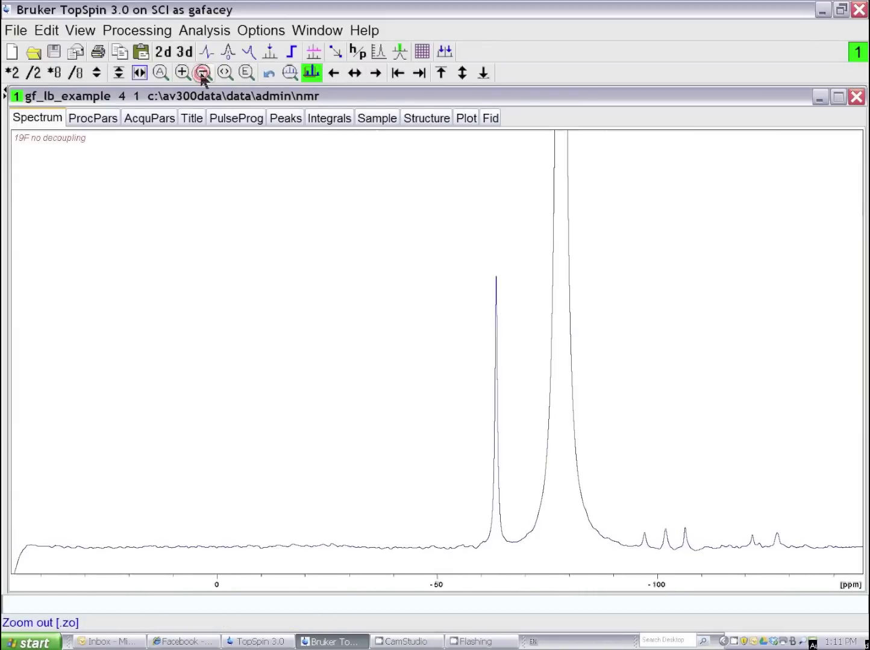
Stack the three traces in multiple display, zoom onto the -63.5 ppm peak, and adjust their height.
left_click(313, 56)
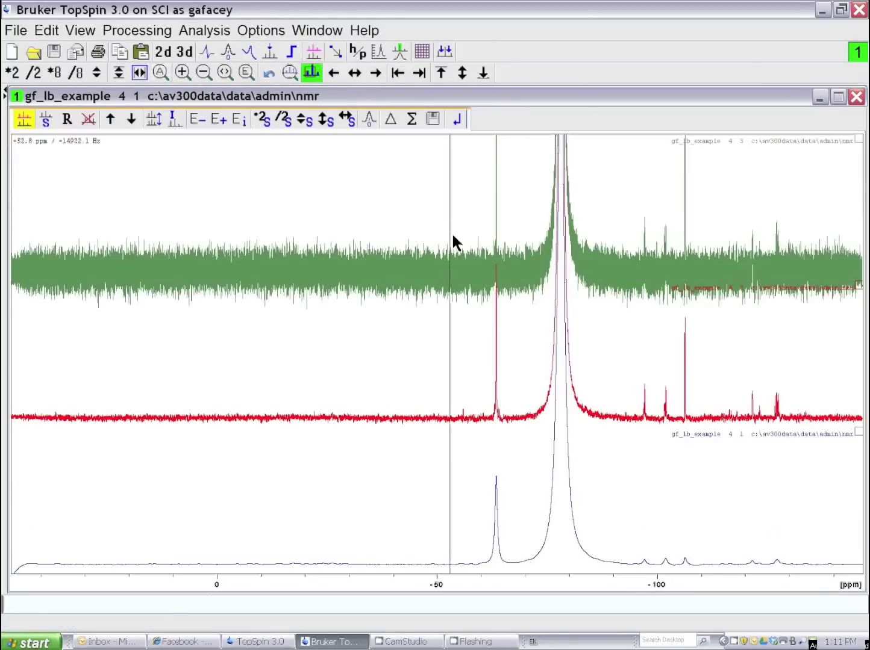
left_click_drag(465, 235, 810, 243)
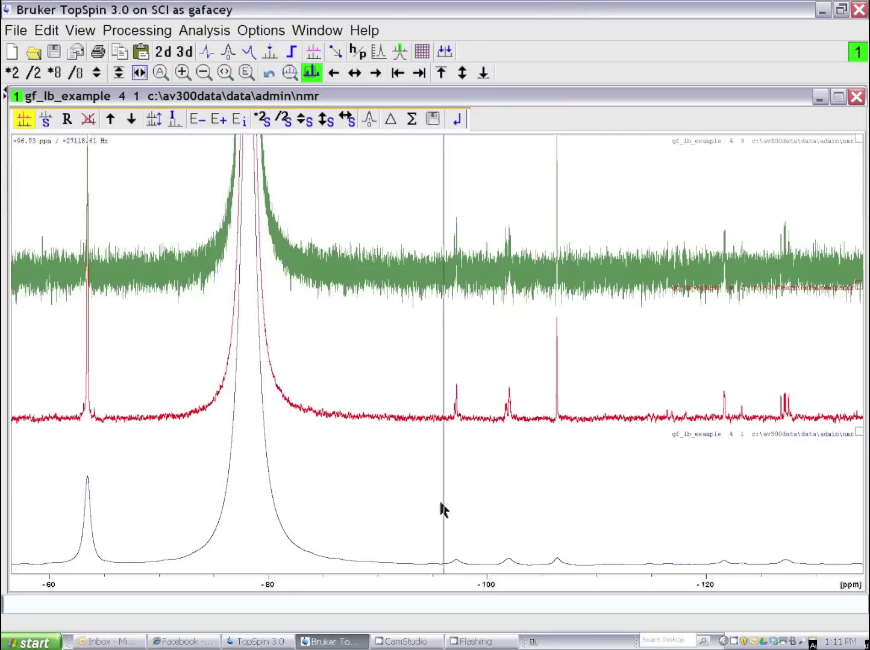
left_click_drag(51, 447, 119, 452)
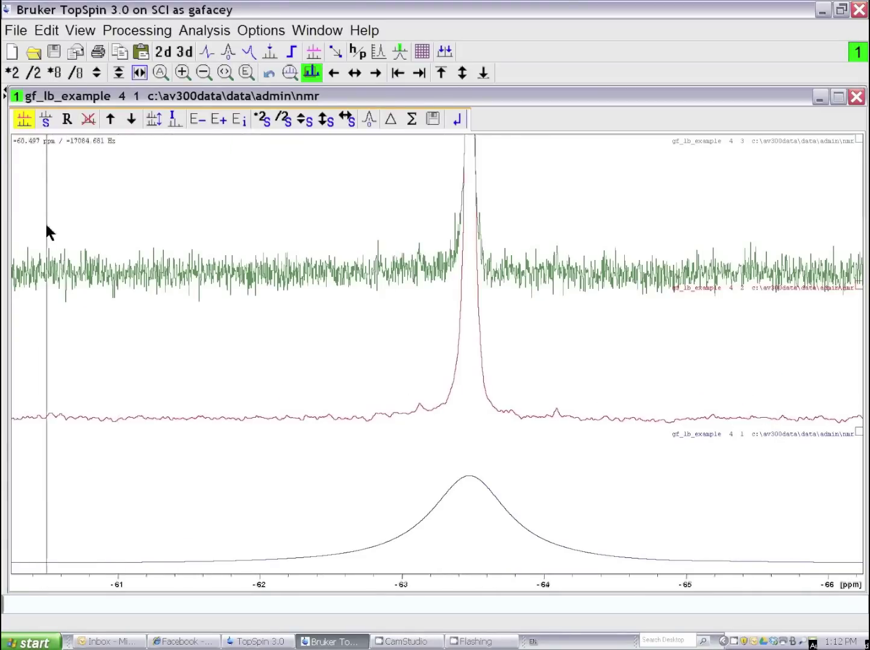
left_click_drag(92, 69, 97, 82)
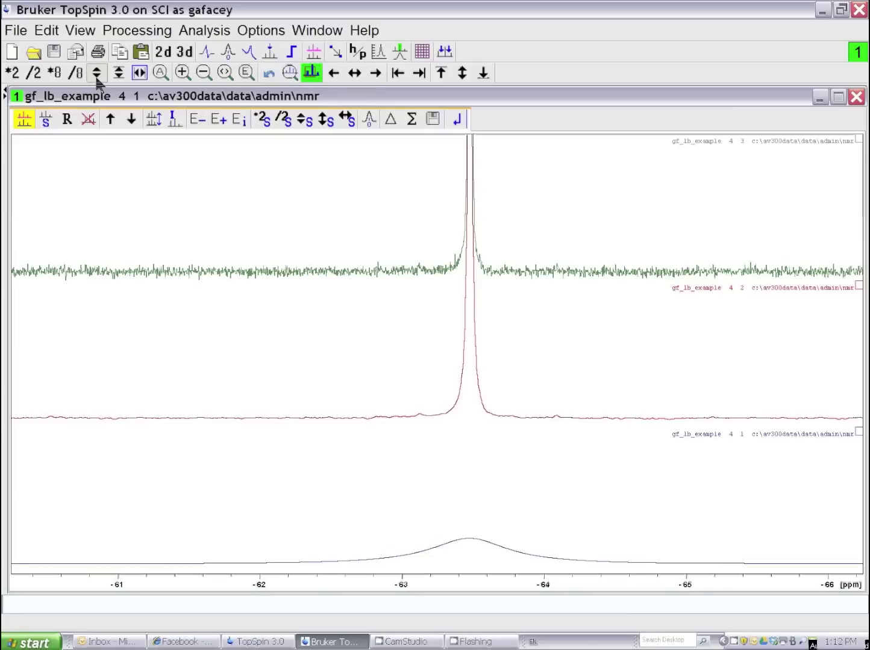
left_click_drag(97, 82, 96, 82)
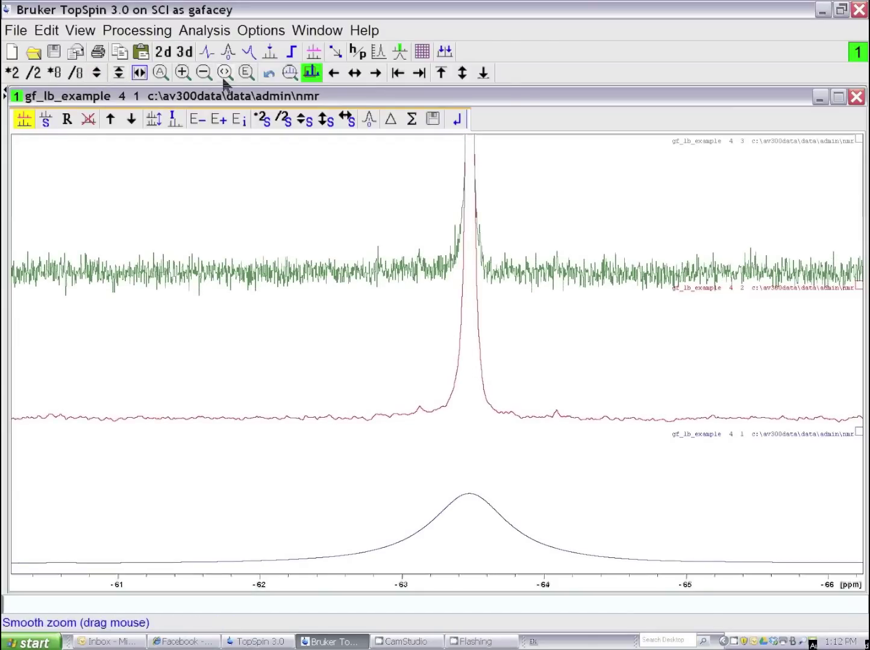
Zoom the stacked traces out fully, then into the -93 to -130 ppm region.
left_click(203, 73)
left_click(203, 72)
left_click(203, 72)
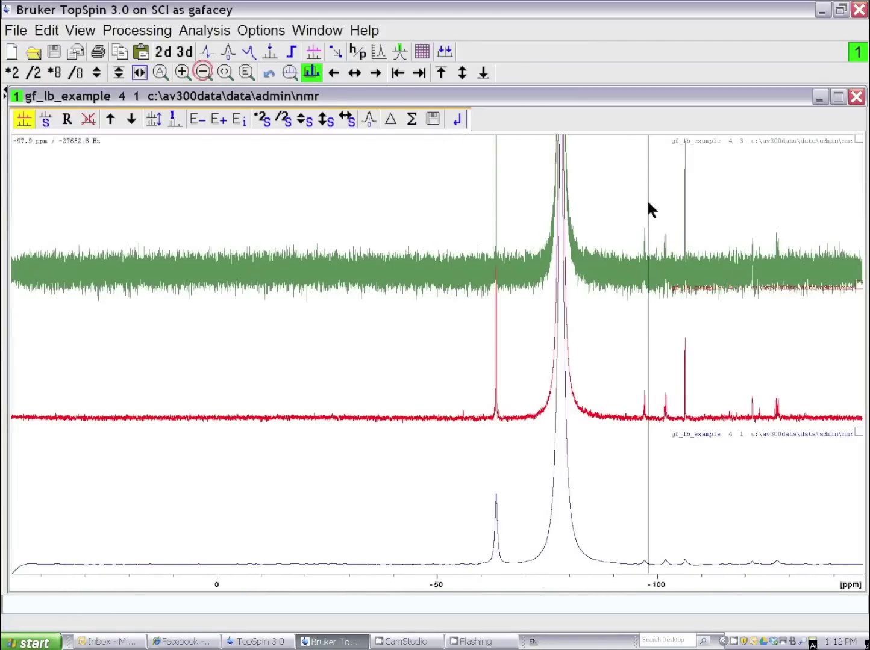
left_click_drag(625, 206, 790, 206)
left_click(369, 119)
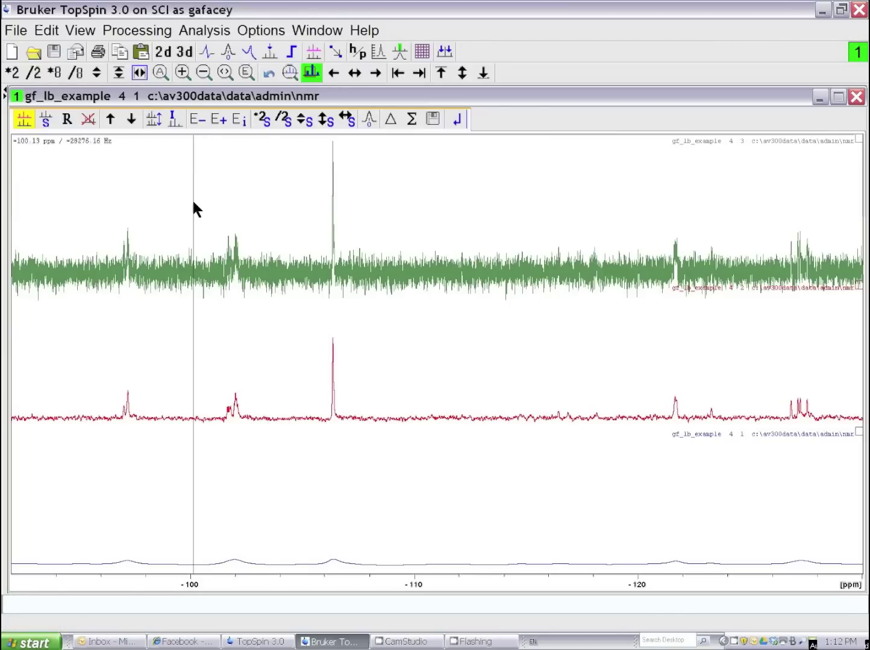
Zoom into -100 to -104 ppm and near -101.5 ppm, then back out to -94 to -108 ppm.
left_click_drag(194, 204, 276, 200)
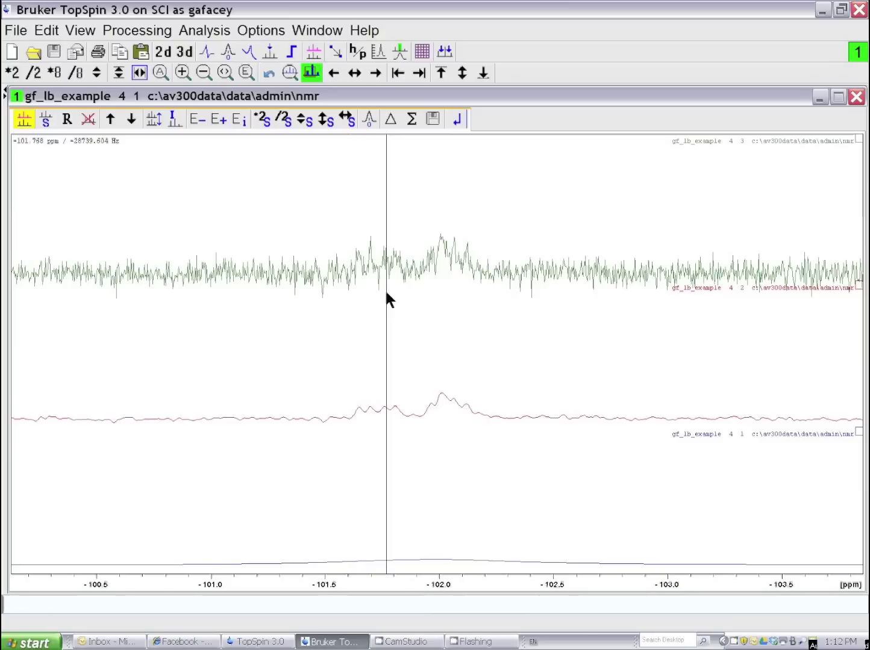
left_click_drag(297, 248, 352, 289)
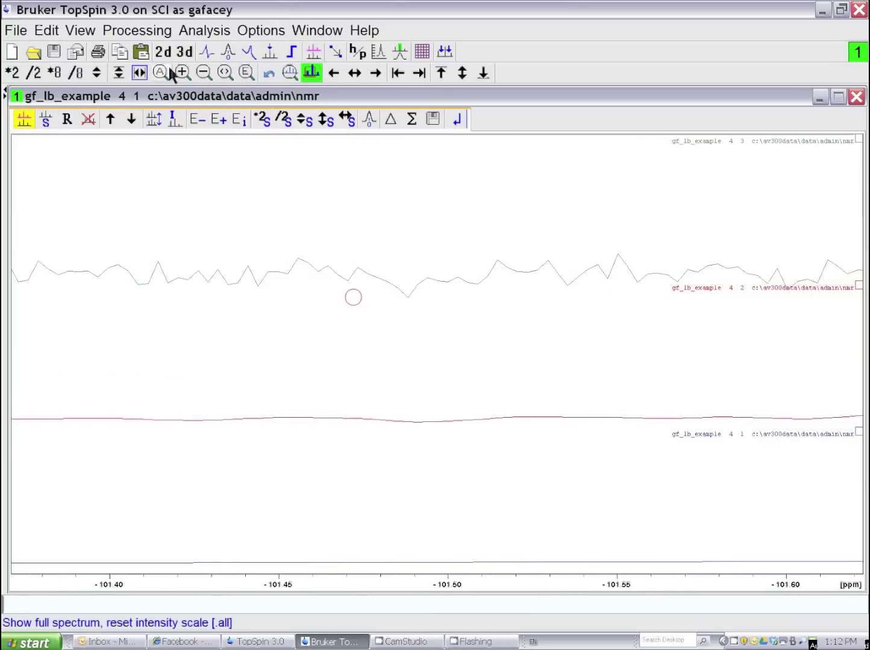
left_click(202, 72)
left_click(203, 72)
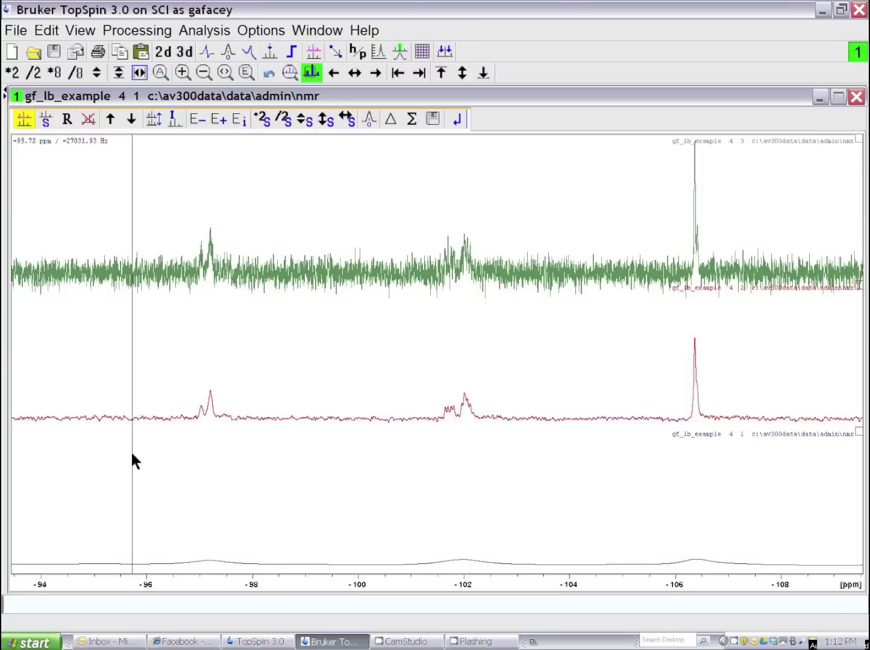
Zoom onto the -102 ppm multiplet and enlarge the traces twice by factor 2.
left_click_drag(411, 435, 535, 435)
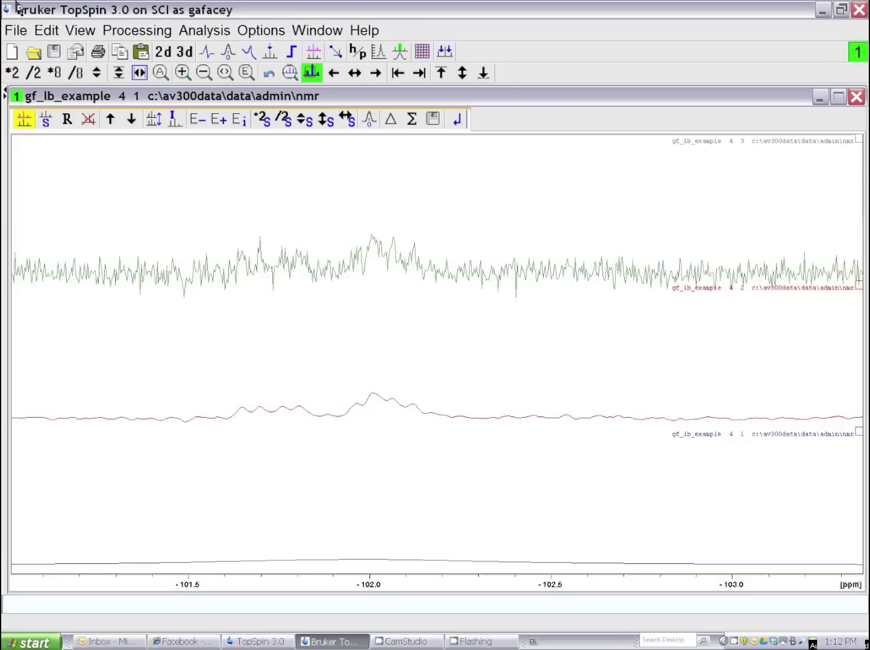
left_click(13, 91)
left_click(12, 74)
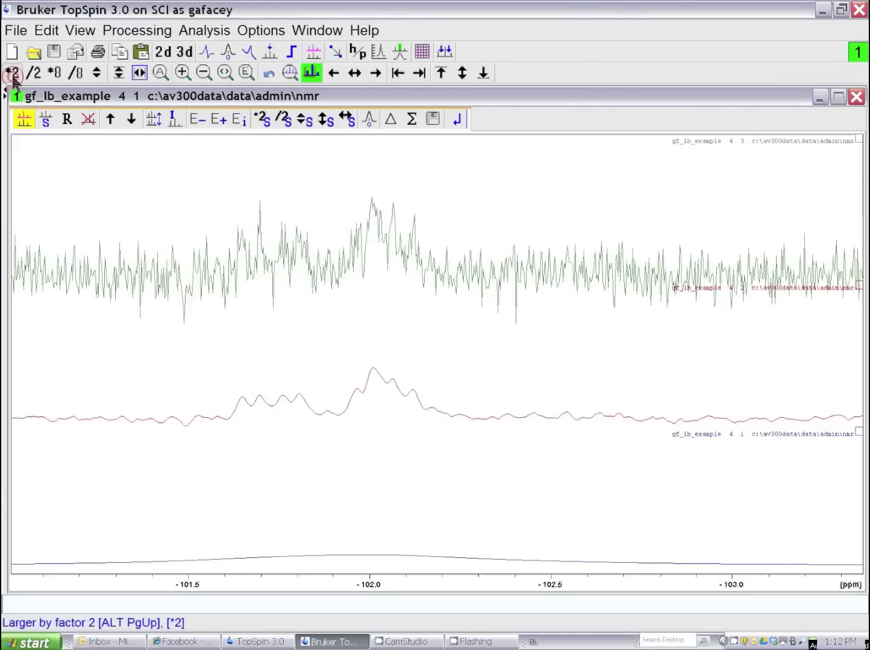
left_click(13, 74)
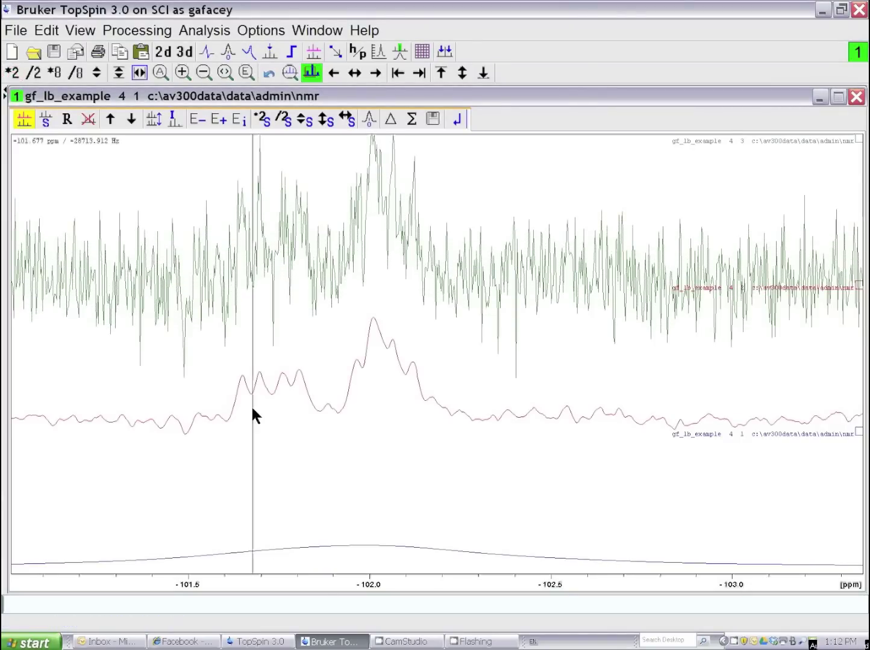